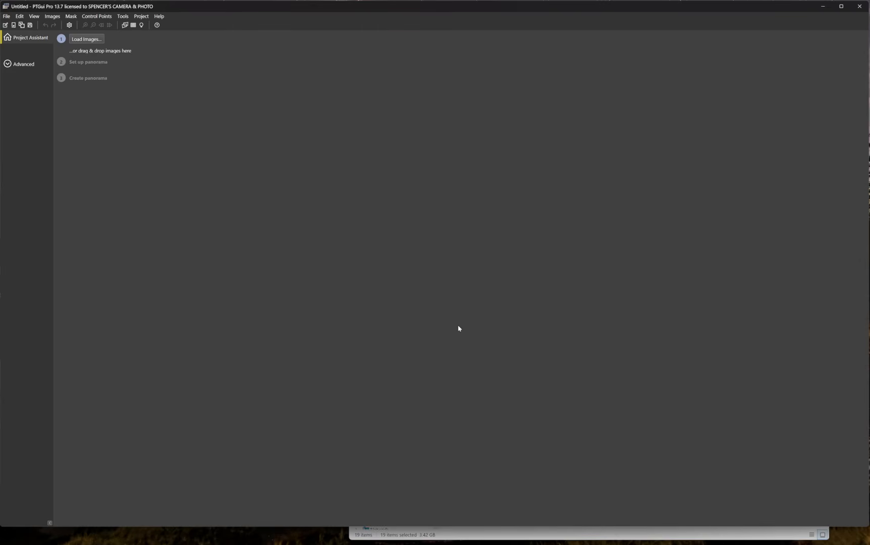
Step: Load all 19 Milky Way TIFFs from Pano Demo Files with a 14 mm regular lens and align them
left_click(533, 535)
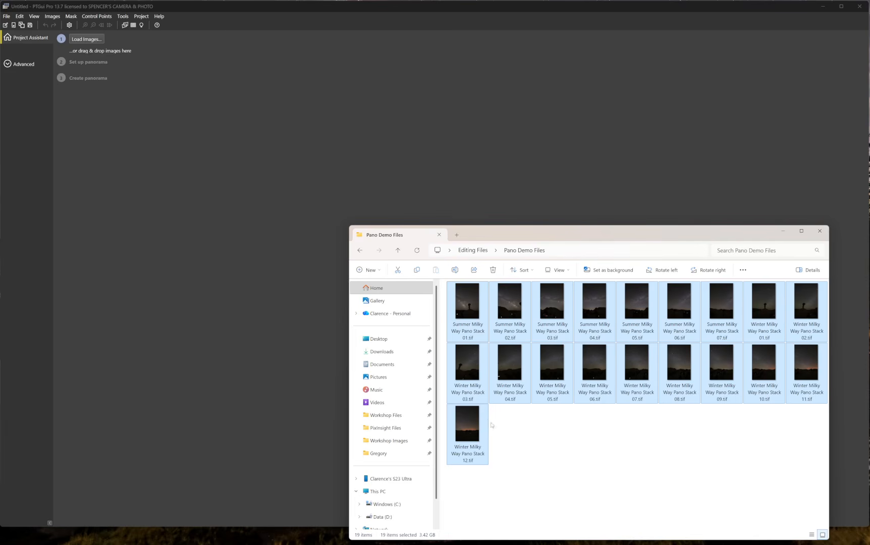
left_click_drag(475, 314, 276, 364)
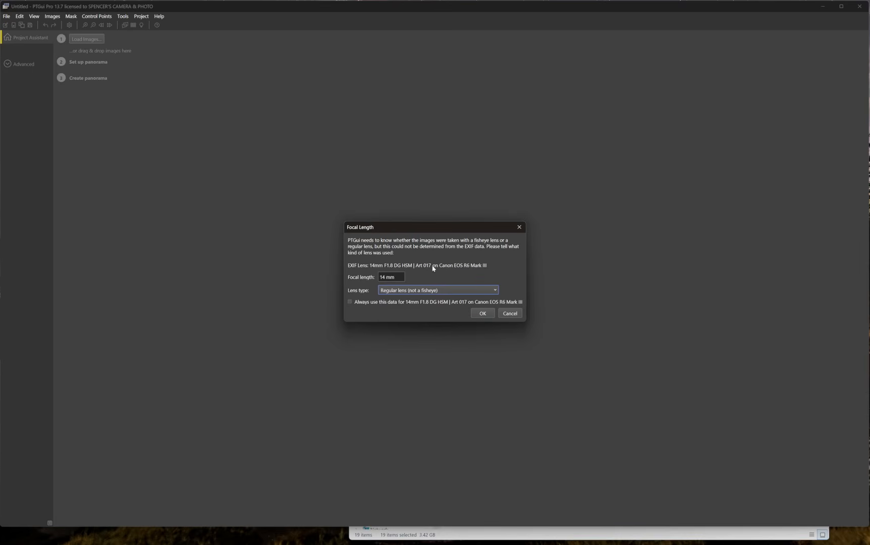
left_click(481, 313)
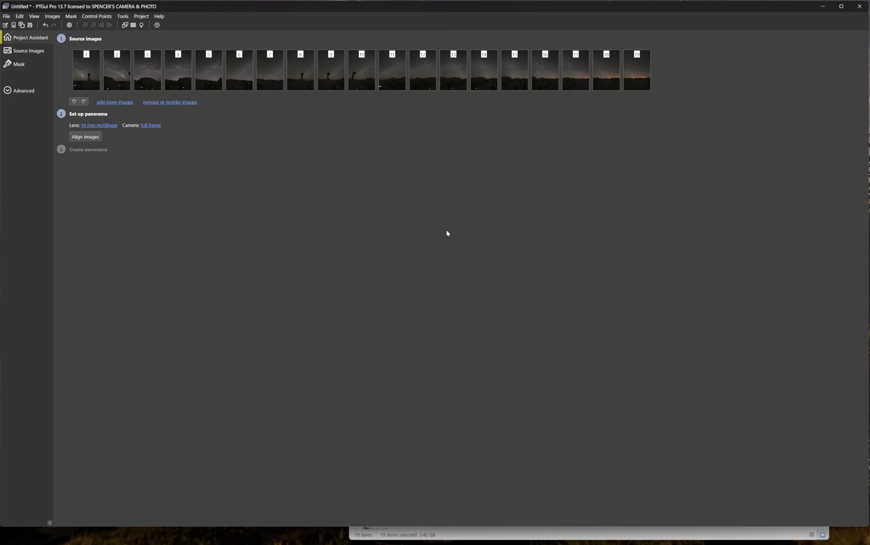
left_click(89, 138)
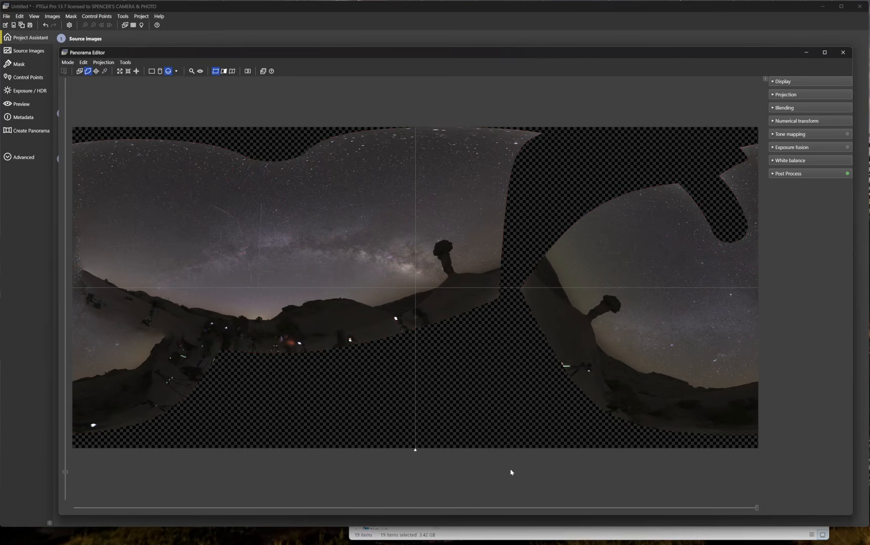
Step: Close the panorama preview and start a new project without saving the current one
left_click(842, 52)
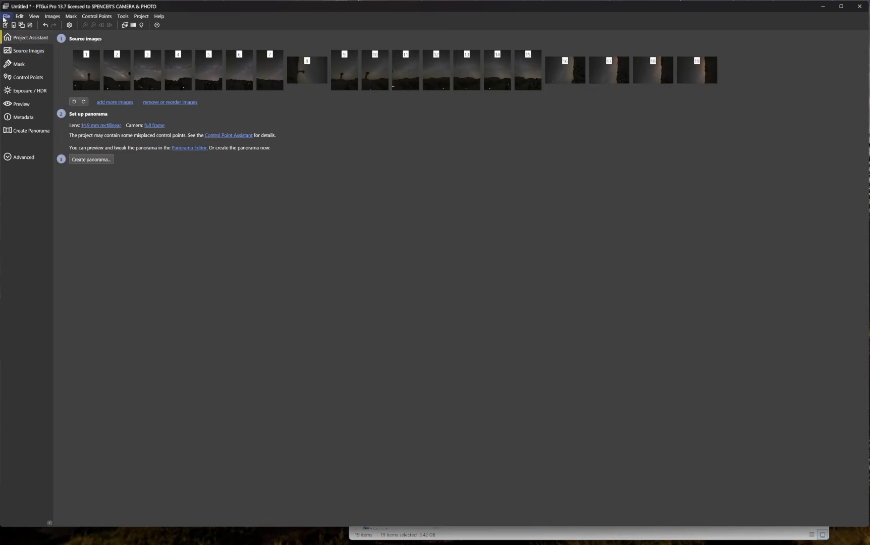
left_click(7, 16)
left_click(26, 25)
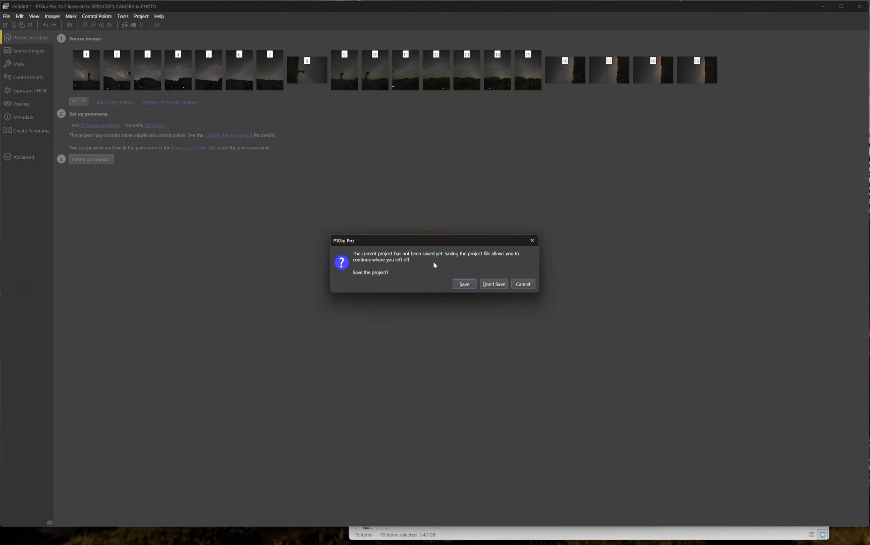
left_click(499, 287)
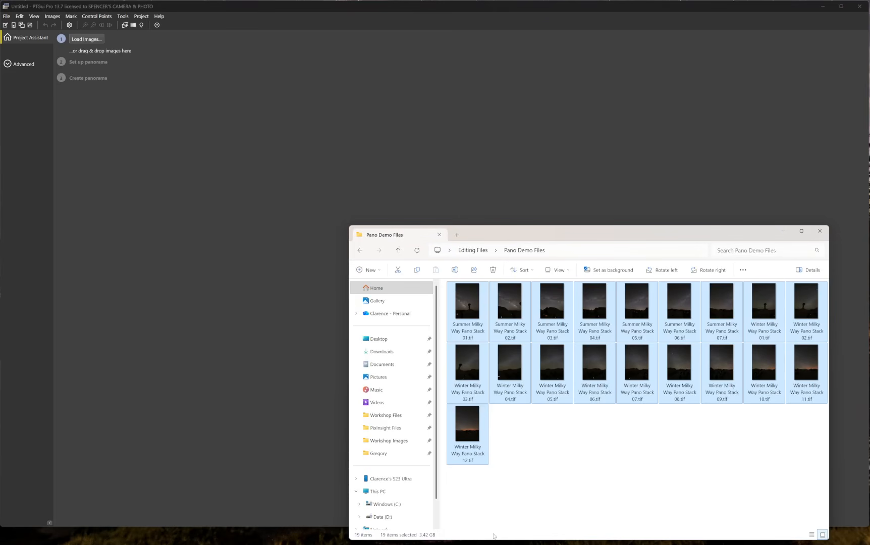
Step: Reload the 19 Milky Way TIFFs as 14 mm regular-lens images and align them again
left_click(487, 532)
left_click_drag(472, 310, 227, 367)
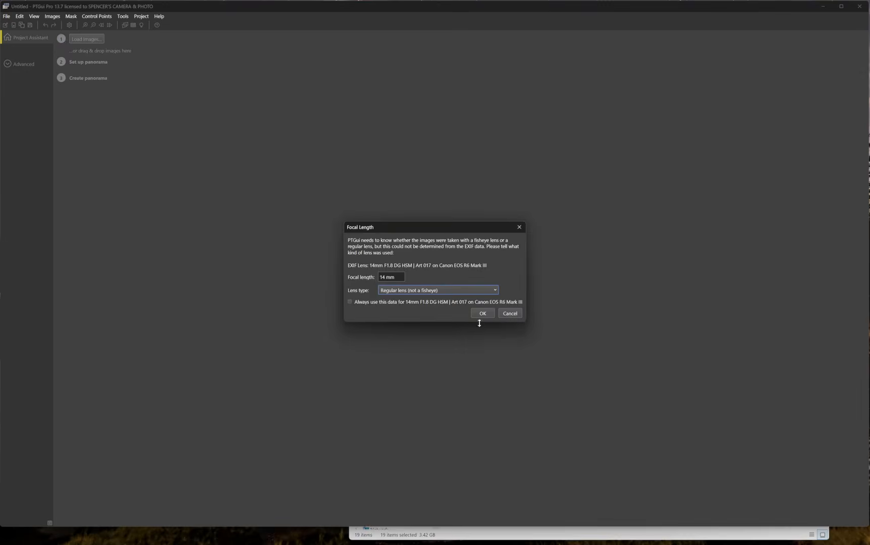
left_click(483, 313)
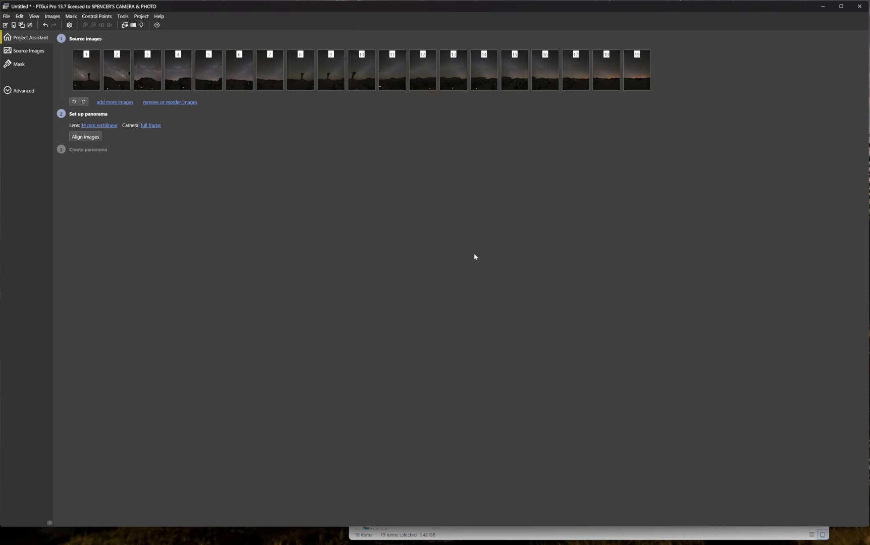
left_click(96, 140)
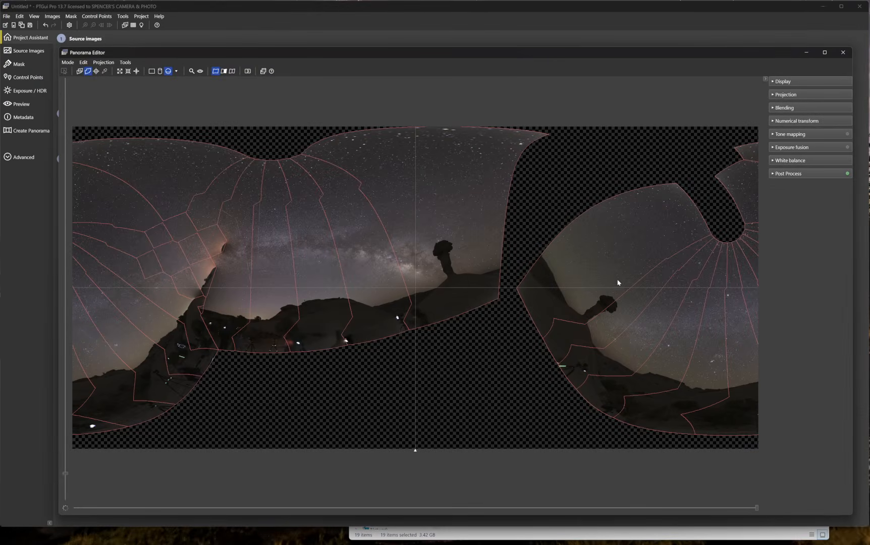
Step: Discard the second alignment attempt by starting another new project without saving
left_click(844, 52)
left_click(7, 16)
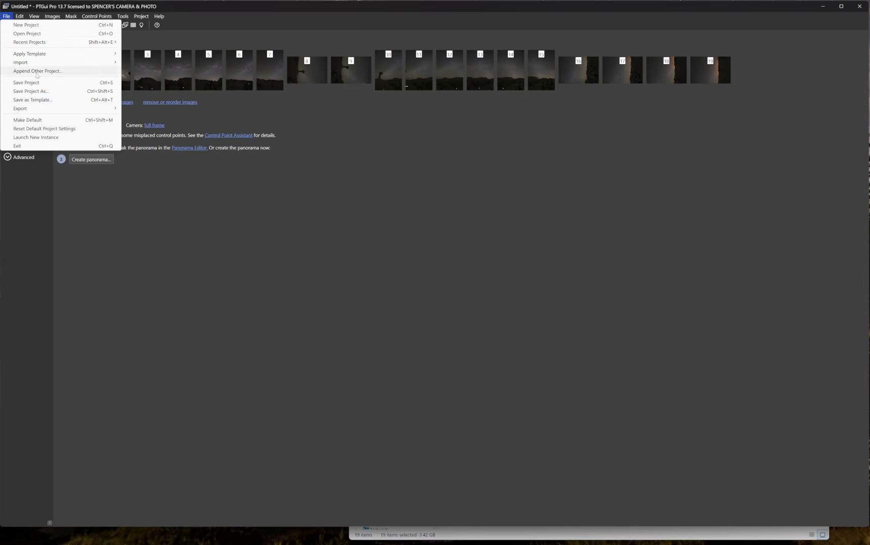
left_click(45, 25)
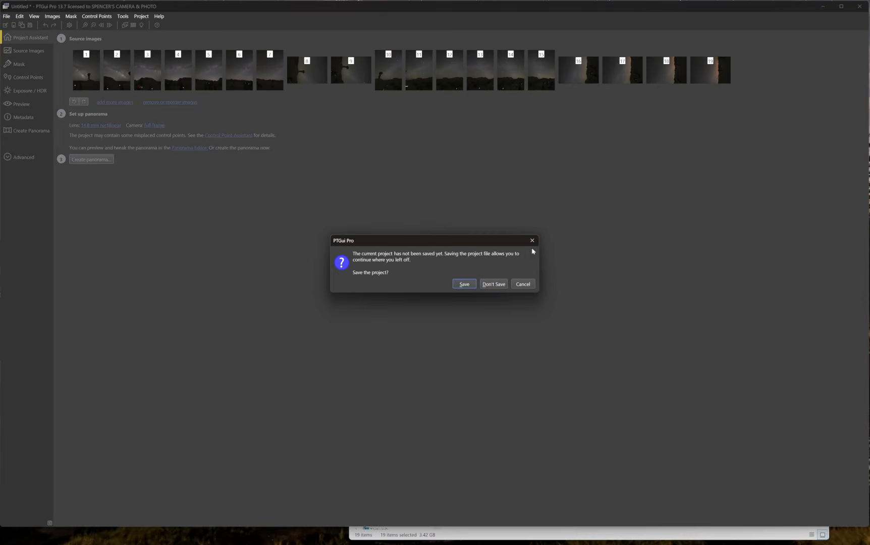
left_click(500, 287)
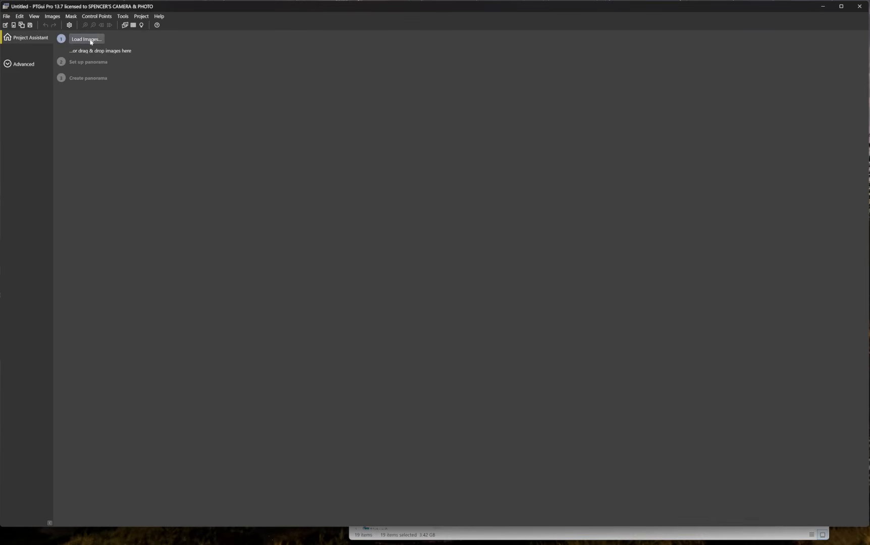
Step: Load the 19 summer and winter Milky Way TIFFs with a 14 mm regular lens and align them
mouse_move(484, 544)
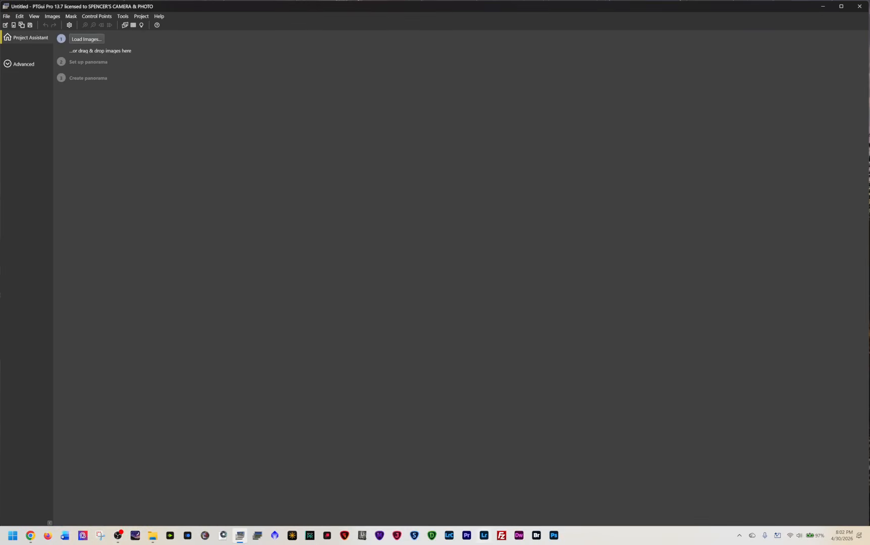
left_click(600, 536)
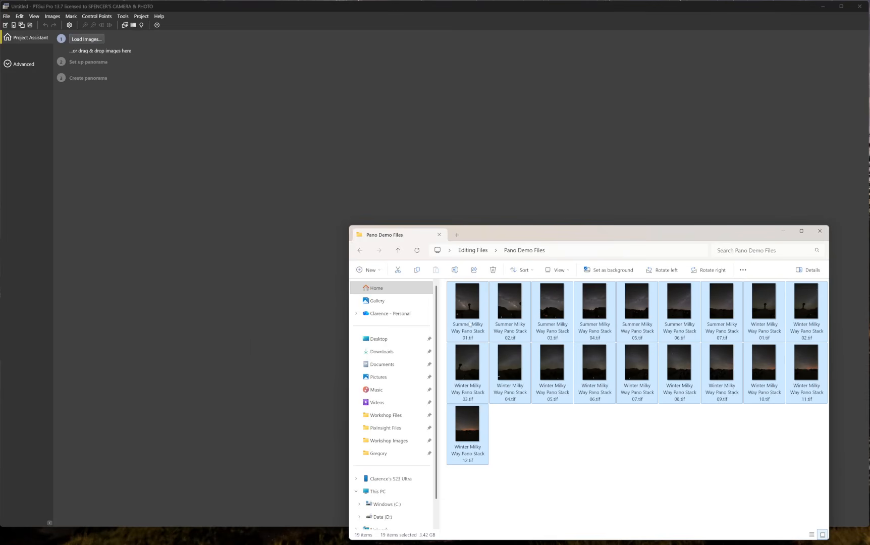
left_click_drag(469, 324, 242, 366)
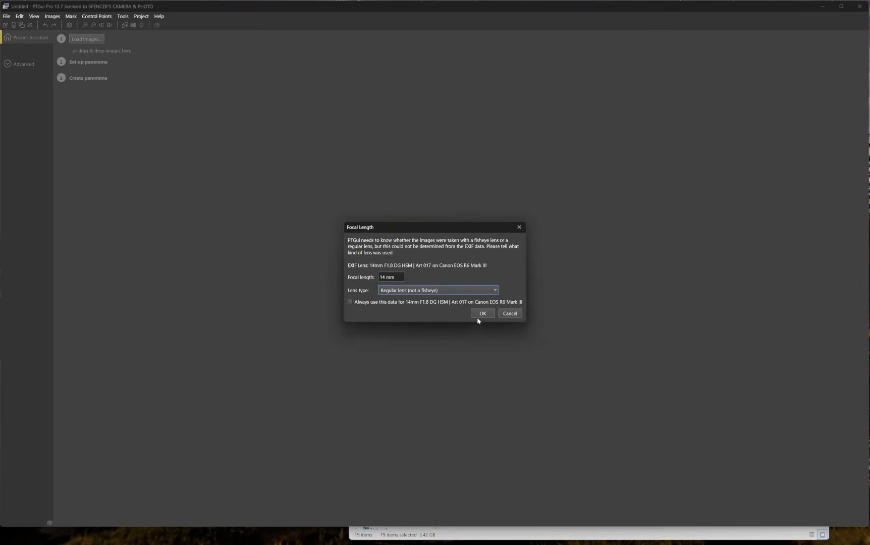
left_click(479, 313)
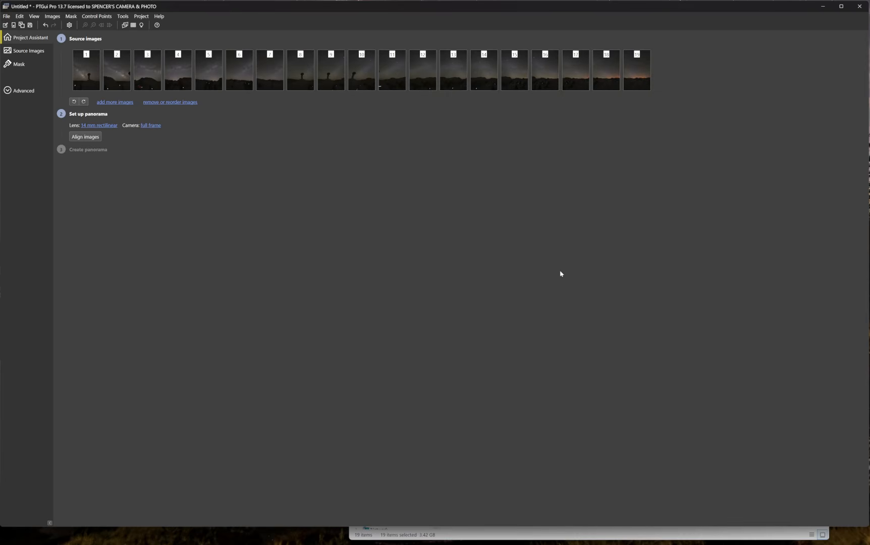
left_click(86, 139)
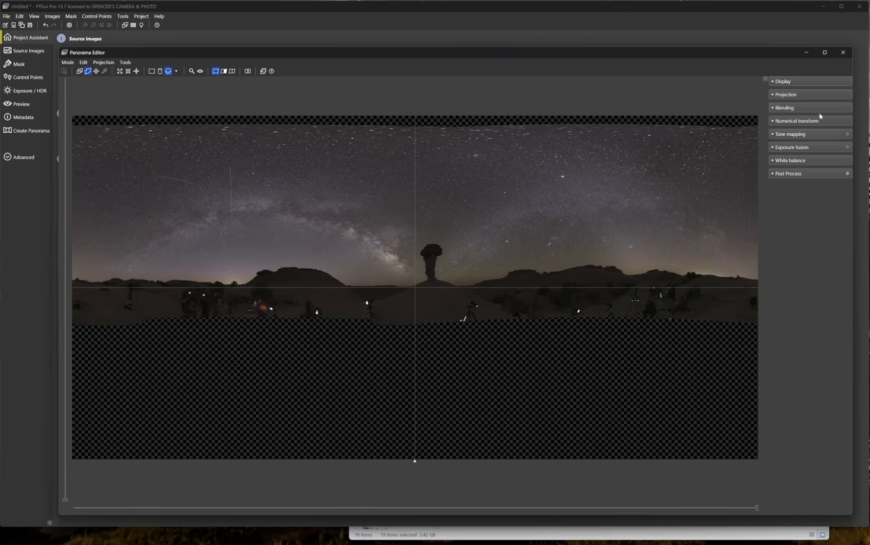
Step: Change the panorama's projection to Mercator
left_click(801, 97)
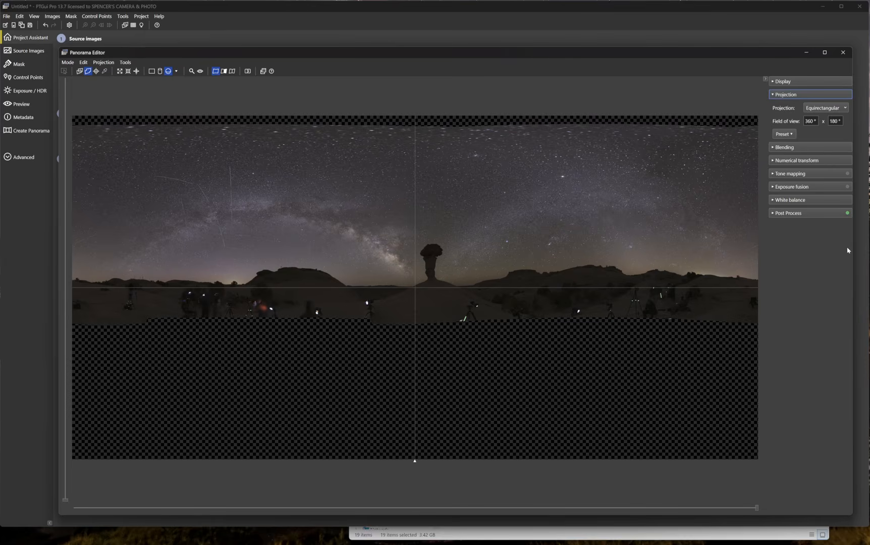
left_click(825, 108)
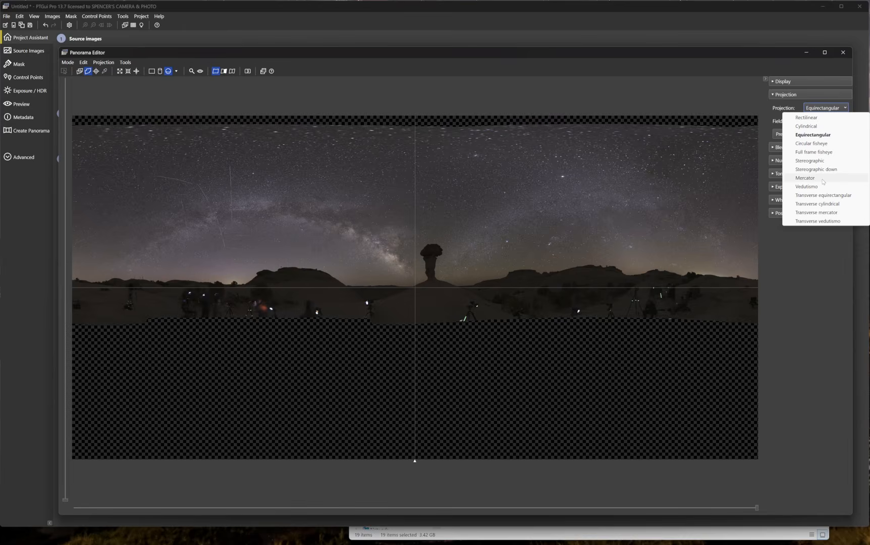
left_click(818, 179)
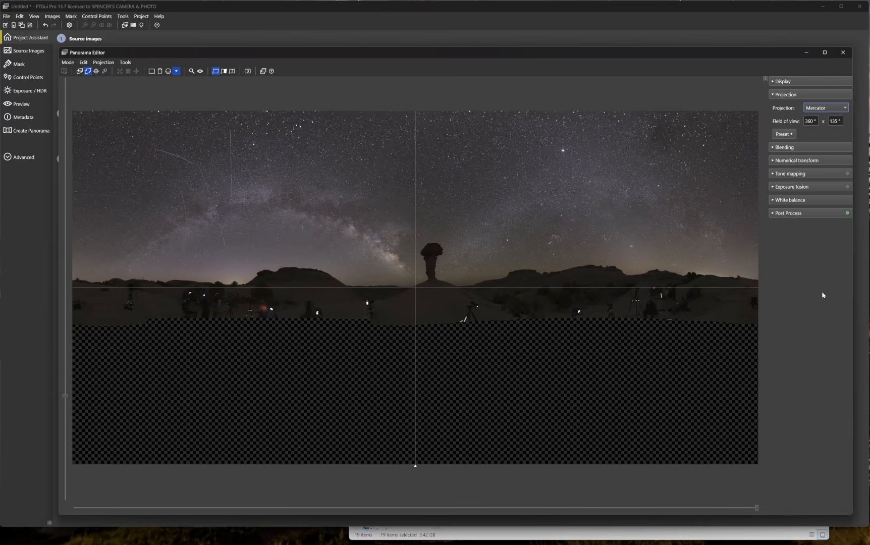
left_click(837, 111)
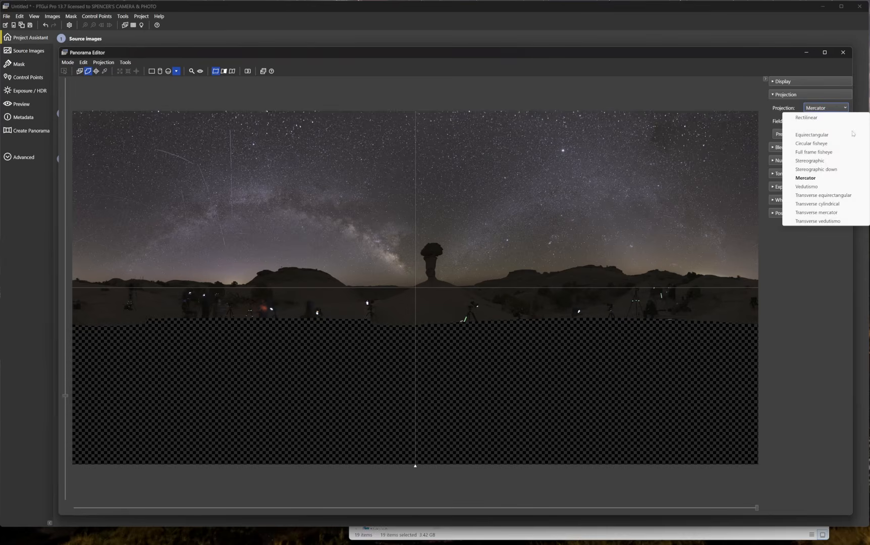
left_click(823, 179)
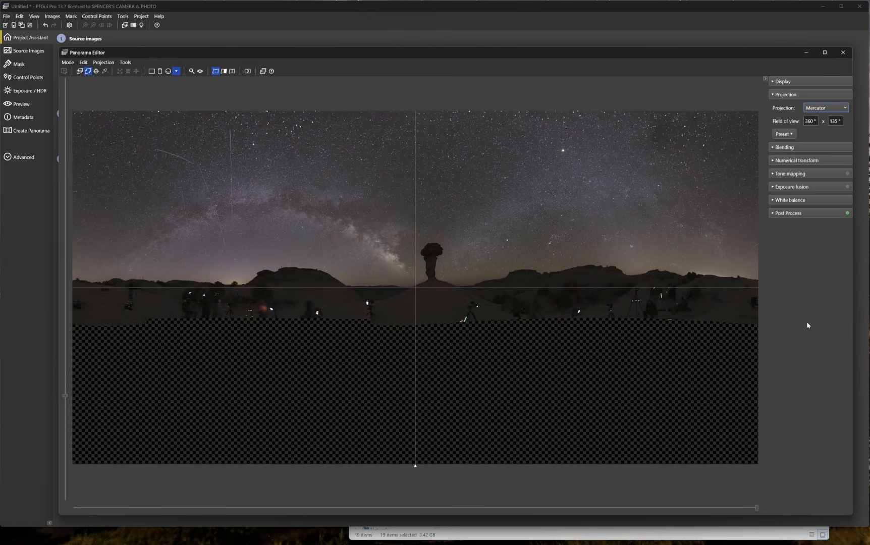
Step: Paint a green mask on image 1 over the Milky Way sky above and left of the rock pillar
left_click(29, 64)
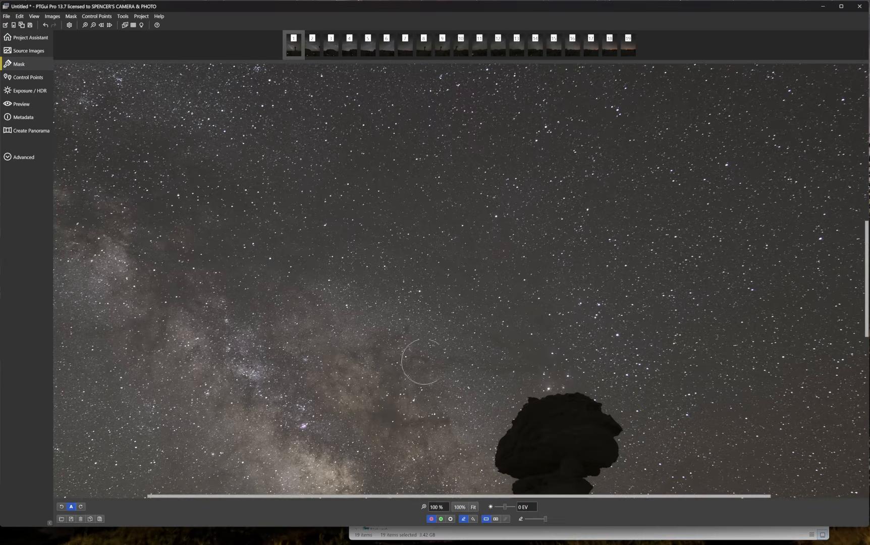
scroll(444, 355, "down", 5)
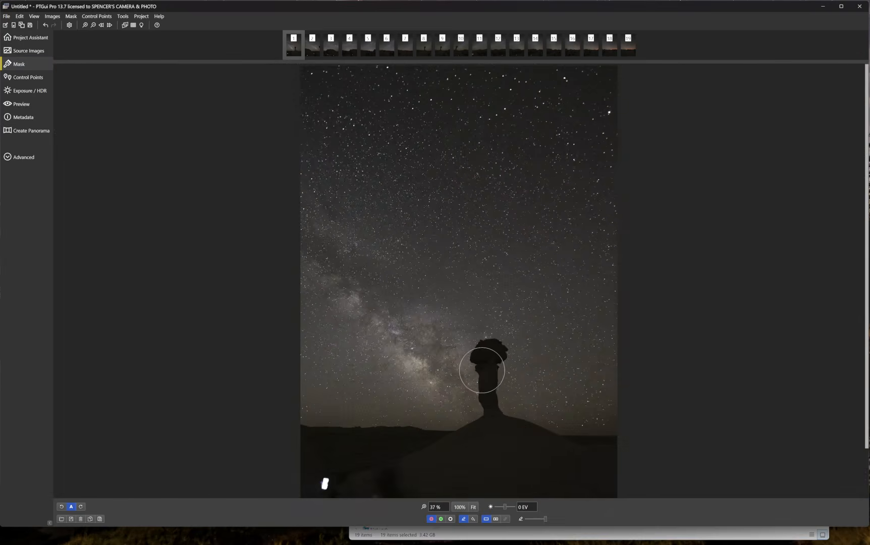
scroll(481, 370, "up", 3)
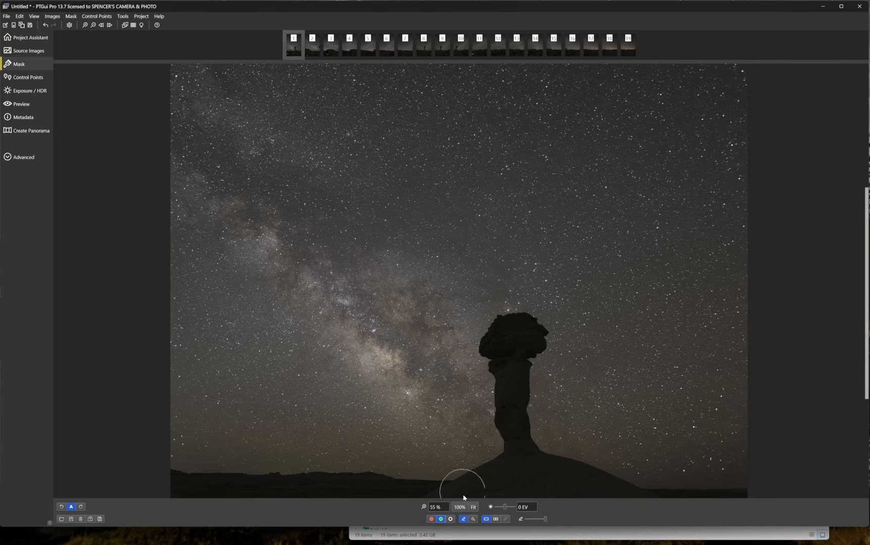
left_click(451, 520)
left_click(440, 519)
left_click(507, 289)
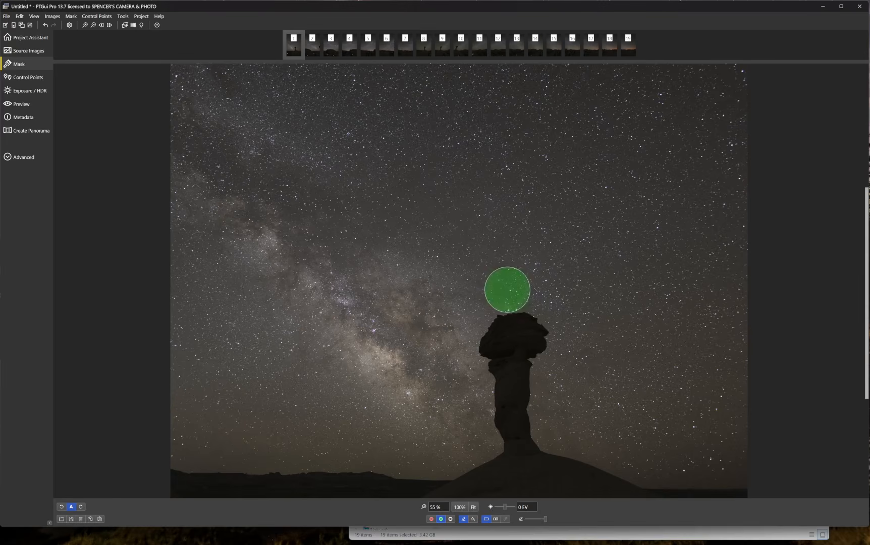
mouse_move(519, 287)
left_mouse_down()
mouse_move(505, 270)
mouse_move(457, 280)
mouse_move(452, 298)
mouse_move(479, 299)
mouse_move(458, 329)
mouse_move(446, 328)
mouse_move(447, 351)
mouse_move(445, 343)
mouse_move(443, 352)
mouse_move(430, 345)
mouse_move(433, 314)
mouse_move(444, 288)
mouse_move(428, 364)
mouse_move(436, 363)
mouse_move(437, 381)
mouse_move(450, 382)
mouse_move(462, 376)
mouse_move(455, 354)
mouse_move(470, 389)
mouse_move(471, 434)
mouse_move(431, 388)
mouse_move(470, 433)
mouse_move(429, 380)
mouse_move(422, 336)
mouse_move(431, 305)
mouse_move(474, 272)
mouse_move(503, 295)
mouse_move(480, 273)
mouse_move(508, 269)
left_mouse_up()
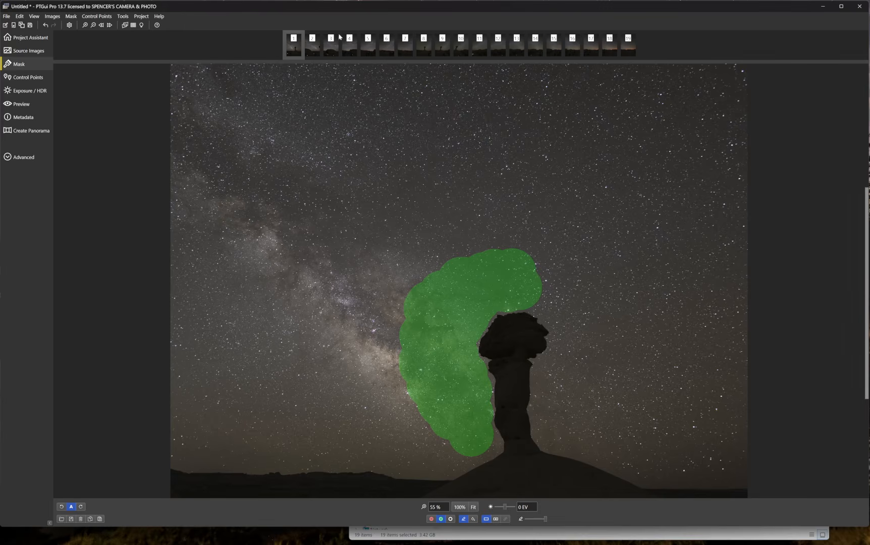
Step: Paint a green mask on image 8 over the sky right of the rock pillar and check the blended panorama
left_click(424, 50)
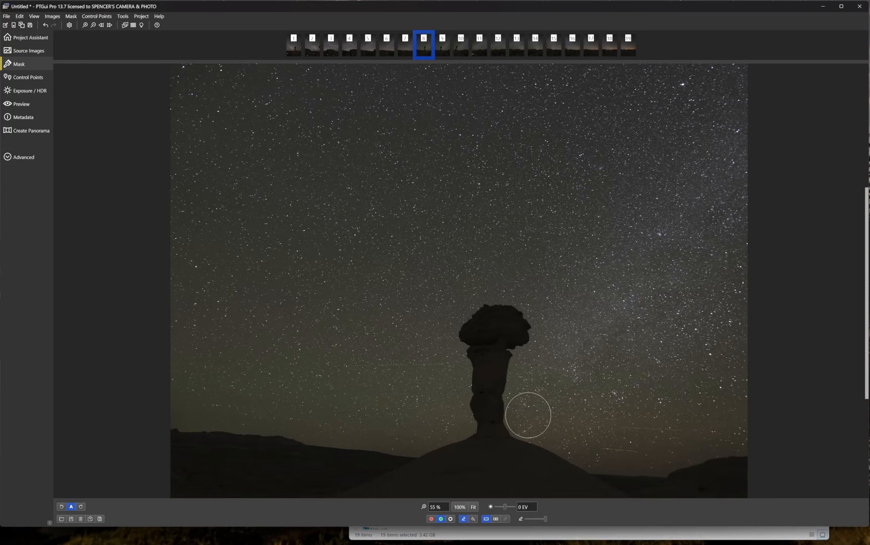
mouse_move(528, 415)
left_mouse_down()
mouse_move(531, 369)
mouse_move(545, 360)
mouse_move(563, 319)
mouse_move(596, 304)
mouse_move(555, 426)
left_mouse_up()
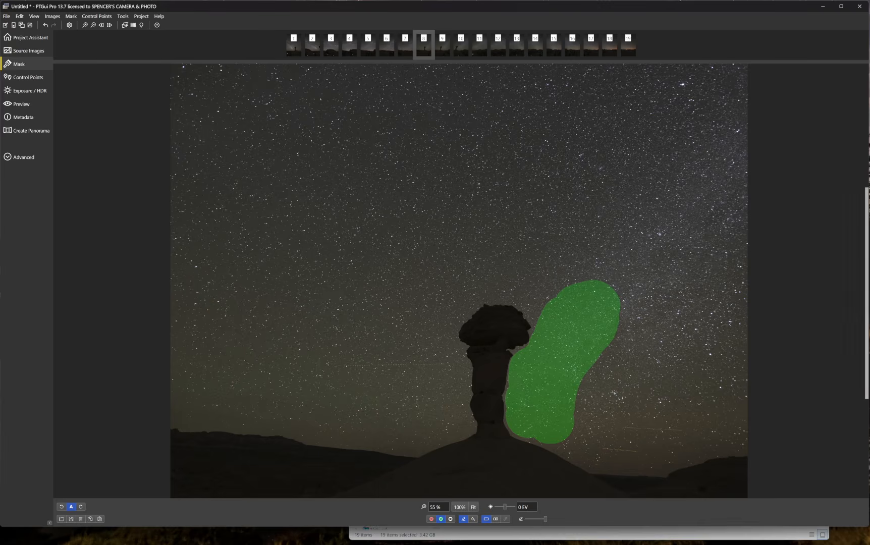
left_click(125, 26)
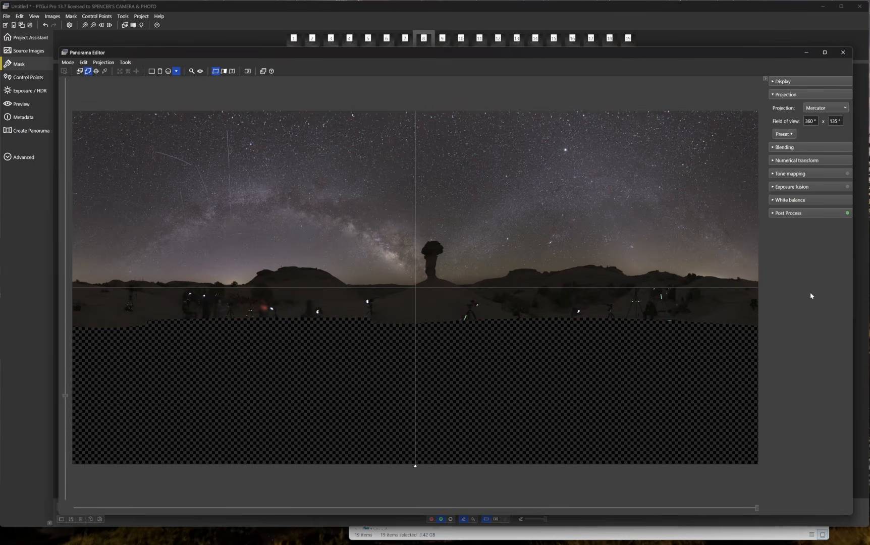
left_click(843, 52)
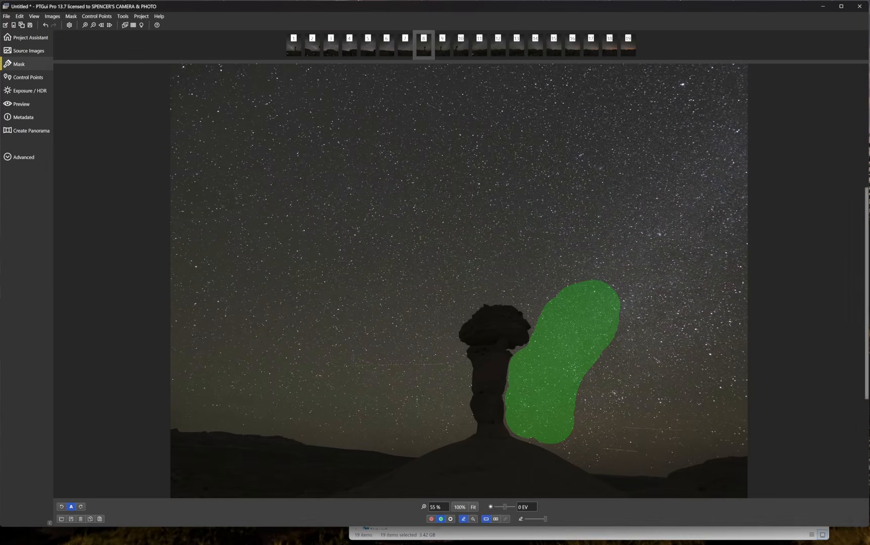
Step: Set the panorama's output file to Summer Milky Way Pano Stack 01 Panorama 02 in the Pano Demo Files folder
left_click(20, 37)
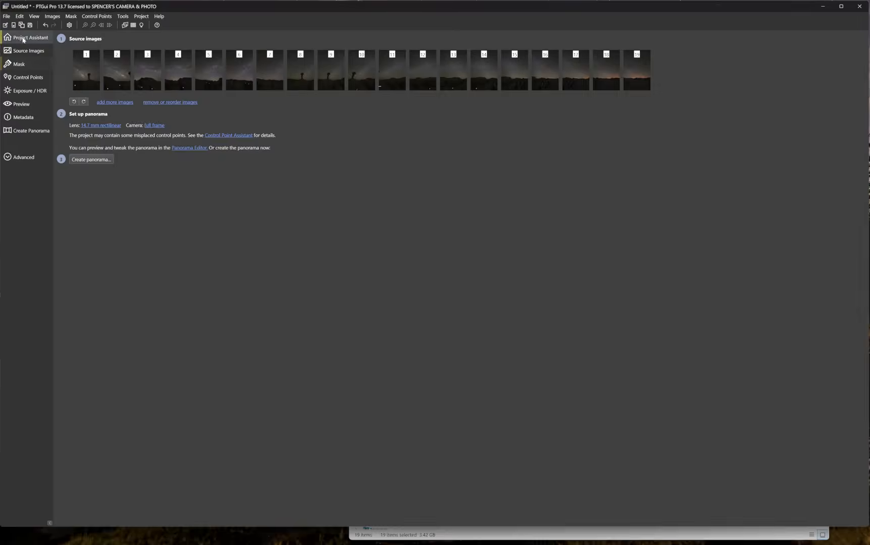
left_click(92, 160)
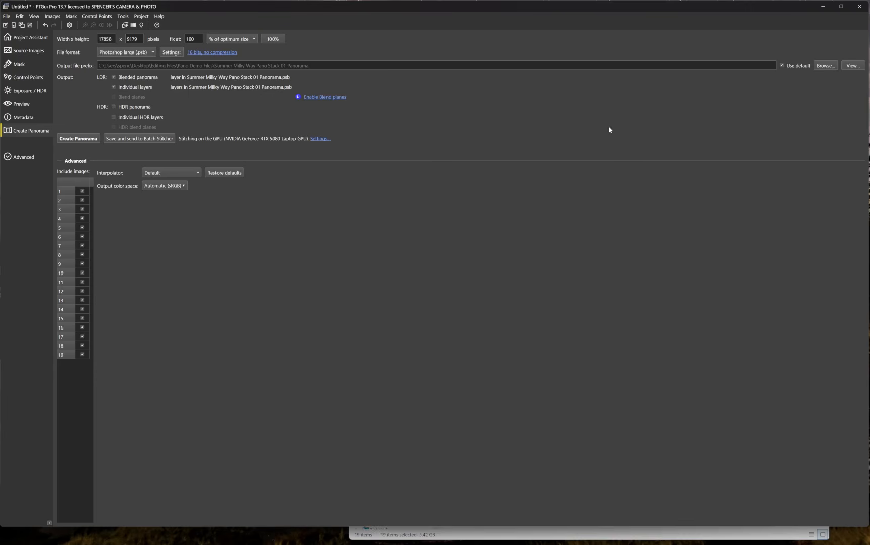
left_click(826, 66)
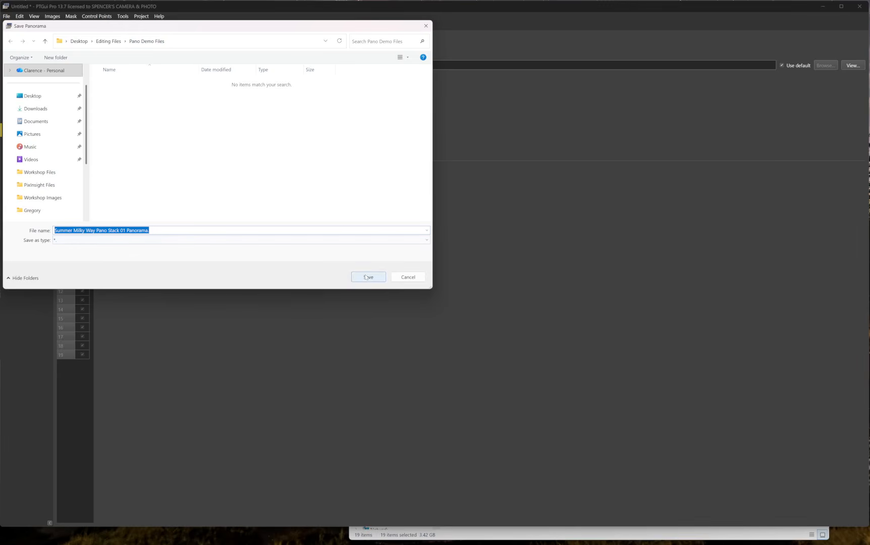
left_click(179, 234)
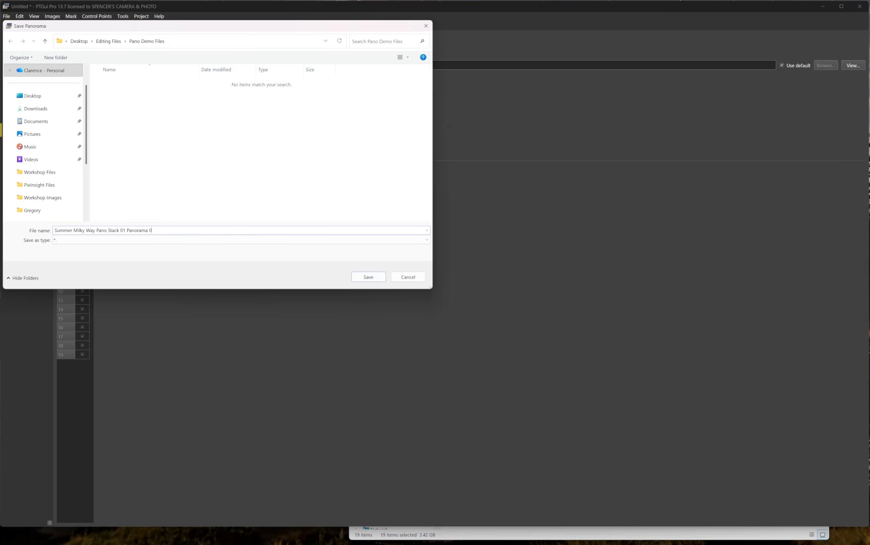
left_click(364, 277)
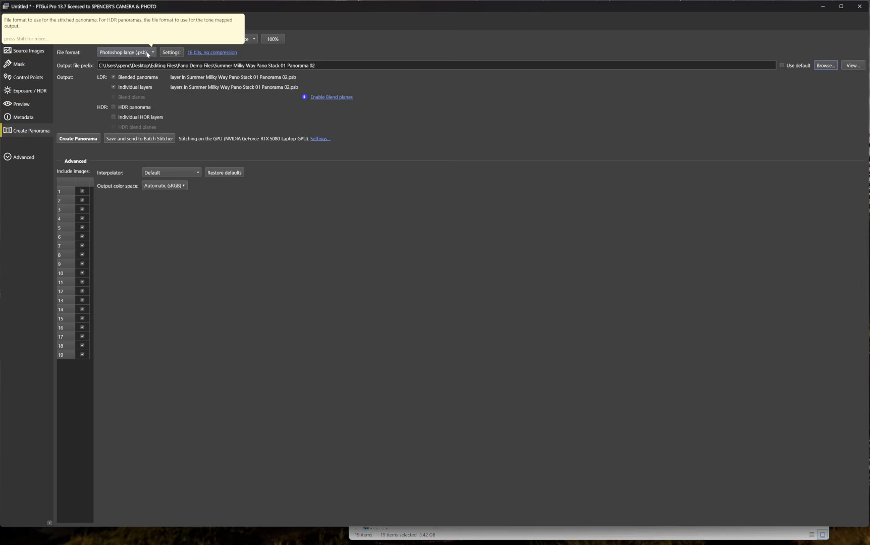
Step: Confirm 16 bits per channel, no compression and layered output for the Photoshop large file, and create the panorama
left_click(210, 52)
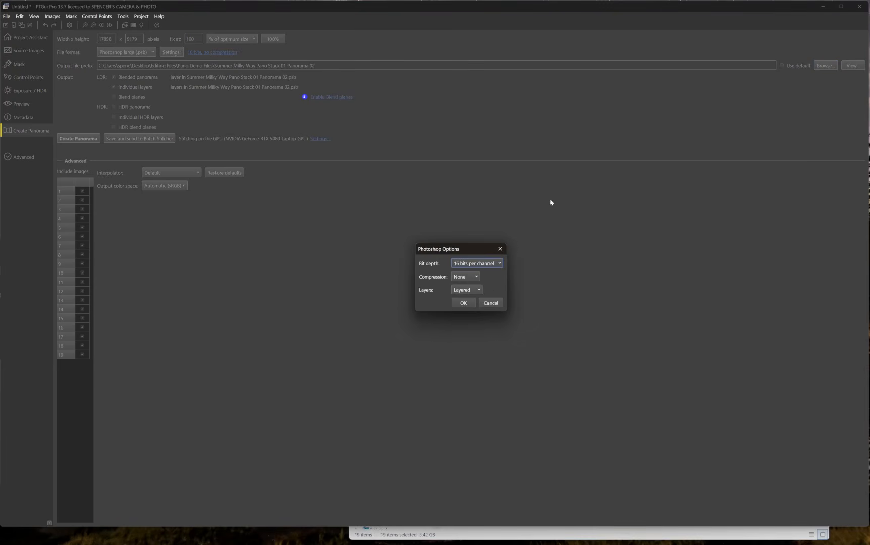
left_click(462, 303)
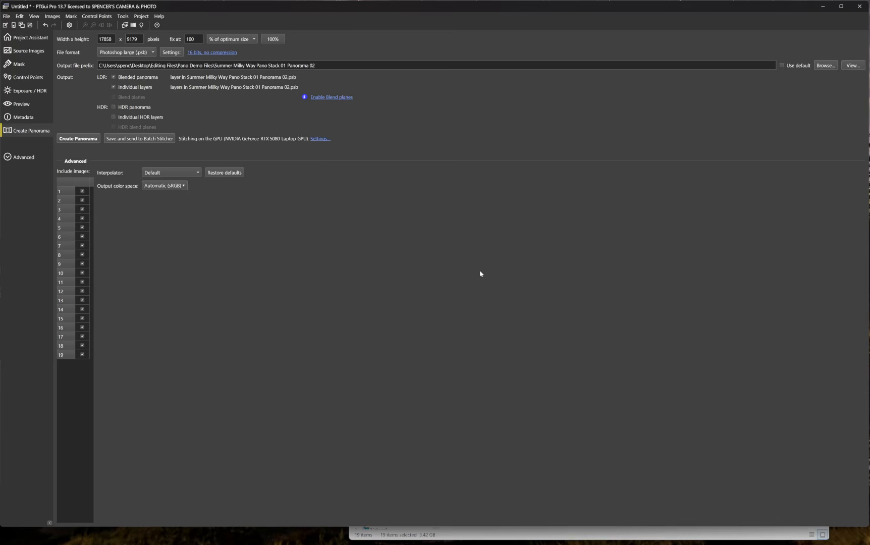
left_click(78, 139)
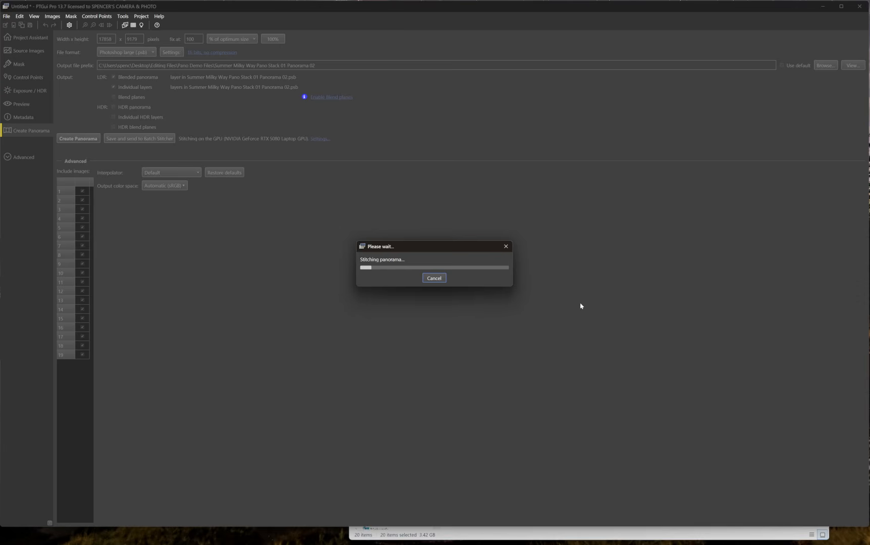
Step: Locate Summer Milky Way Pano Stack 01 Panorama 02.psb in the Pano Demo Files folder and switch to Photoshop with it open
left_click(619, 538)
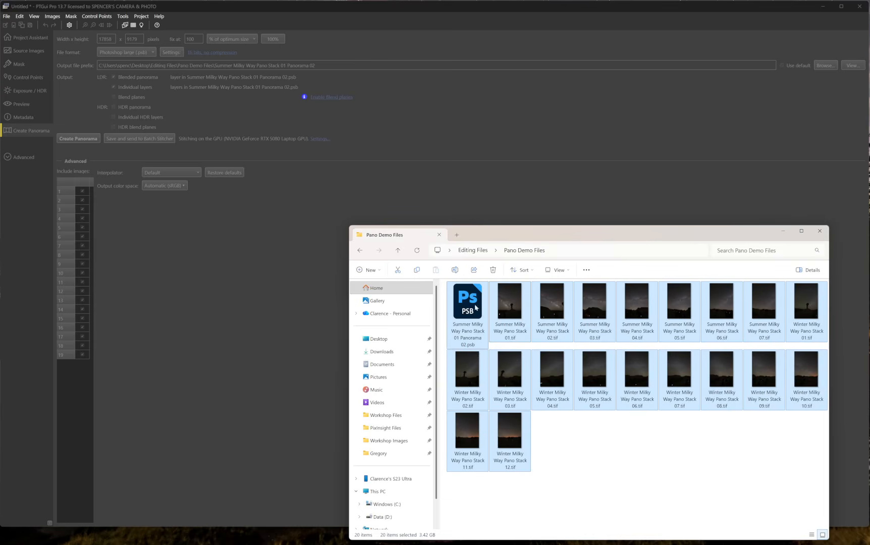
left_click_drag(538, 230, 570, 315)
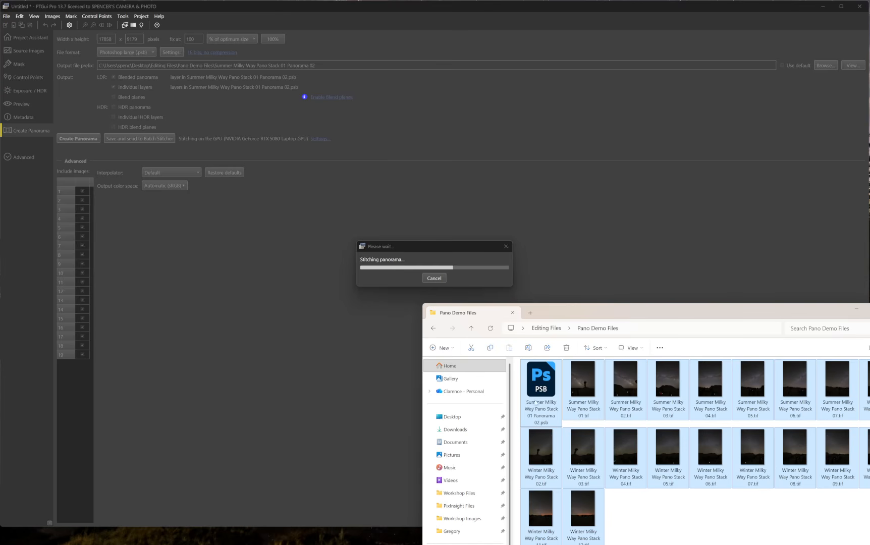
mouse_move(541, 391)
left_click(554, 535)
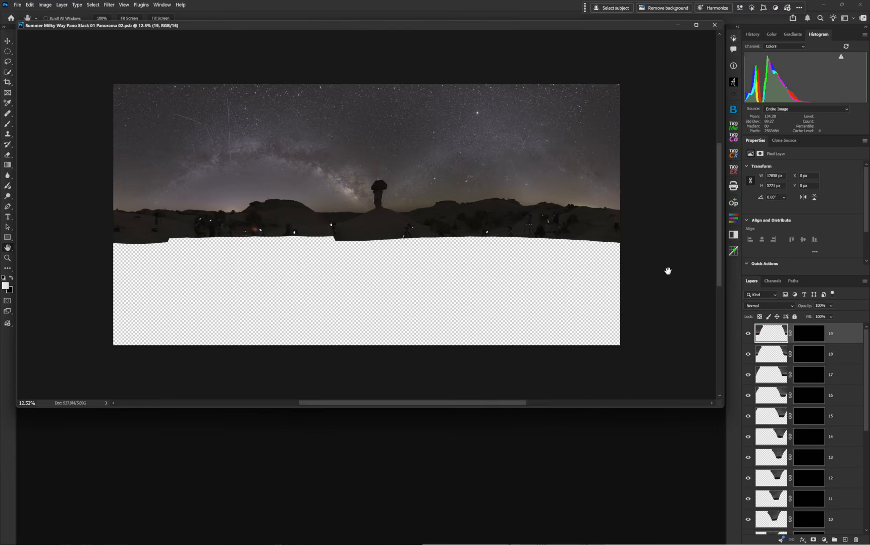
Step: Examine the stitched panorama and its layer stack, from image layer 19 down to the blended panorama layer and its mask
left_click_drag(321, 30, 324, 36)
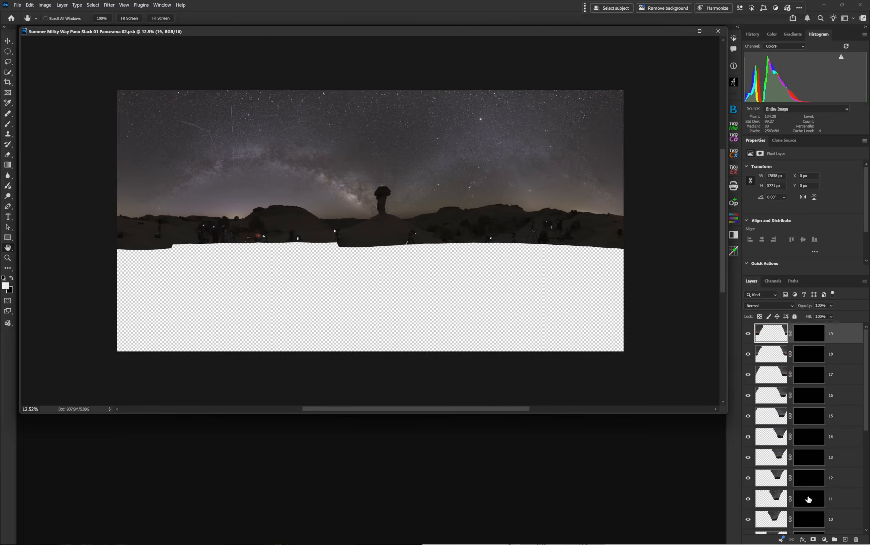
scroll(802, 499, "down", 5)
scroll(795, 505, "down", 2)
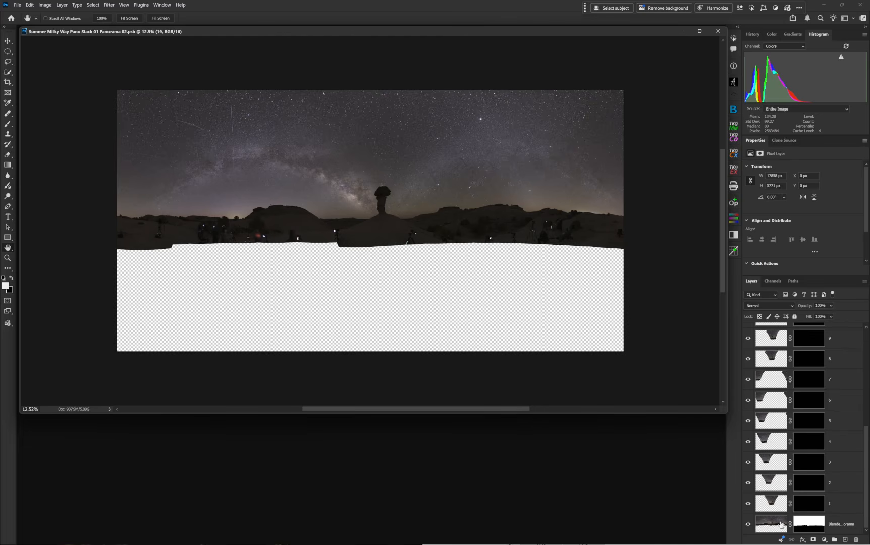
scroll(780, 446, "up", 5)
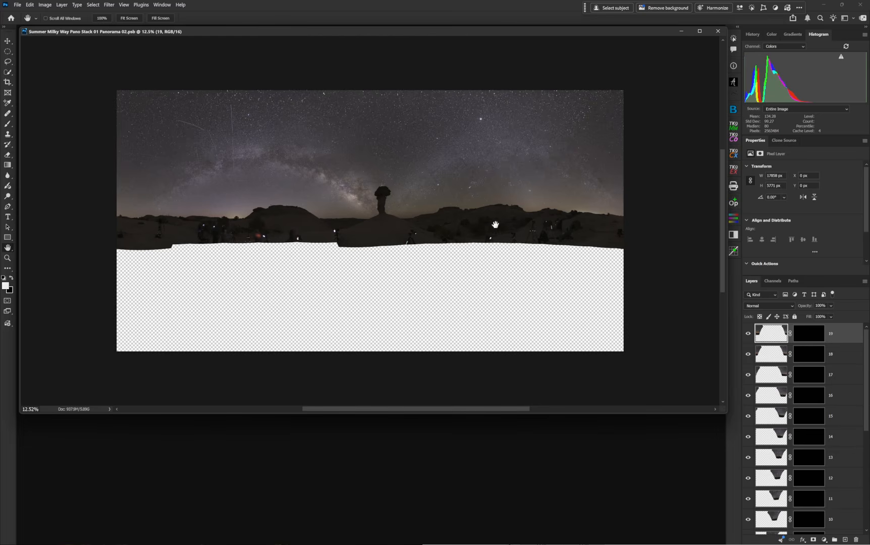
left_click_drag(398, 218, 397, 221)
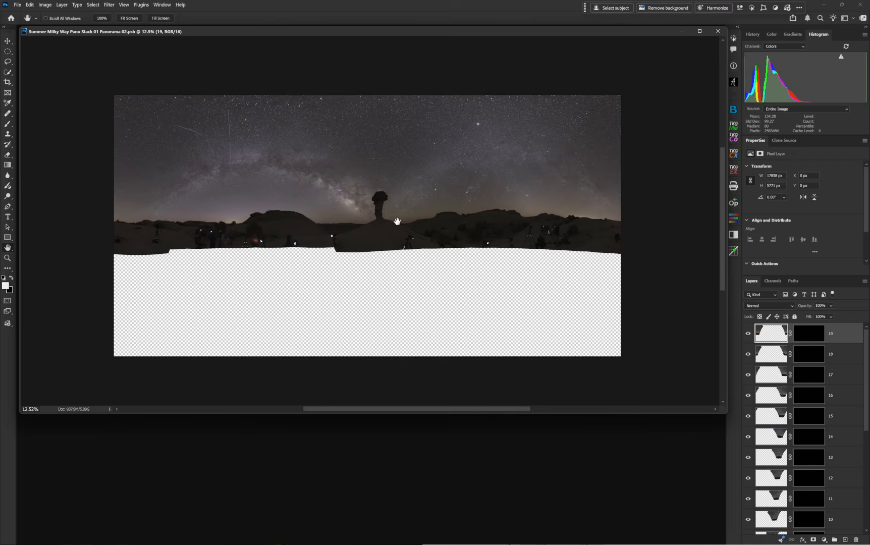